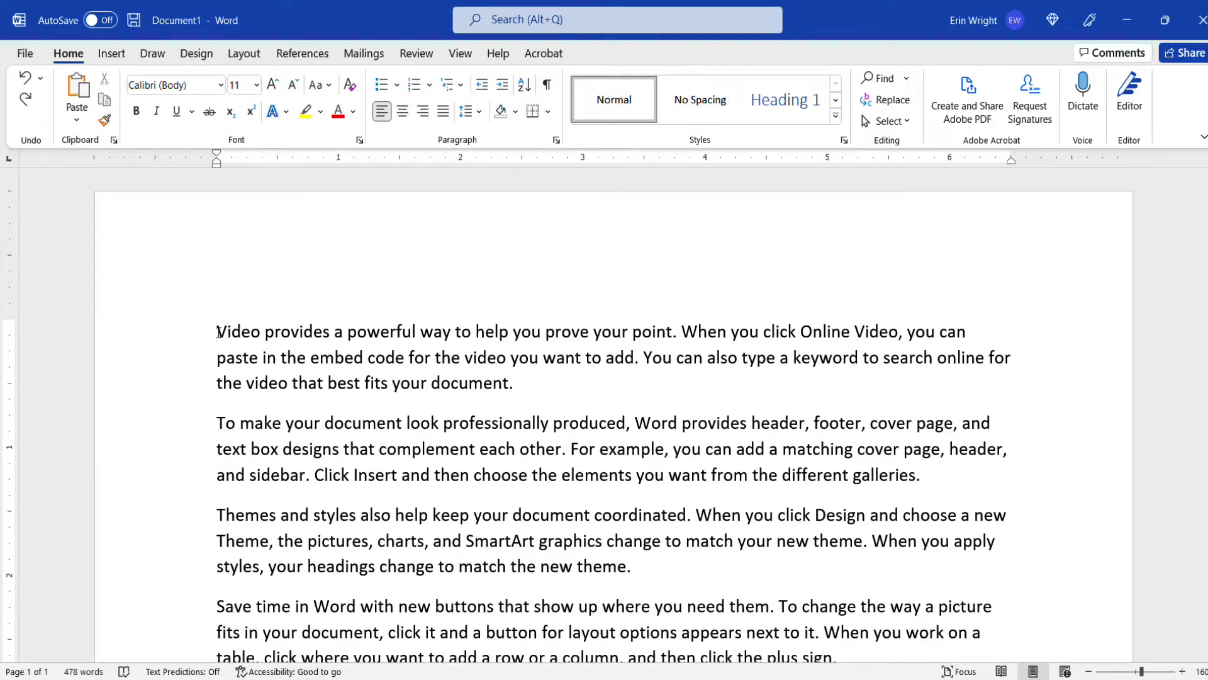
# Select the whole first paragraph and show the Borders drop-down list.
pyautogui.moveTo(217, 332); pyautogui.dragTo(538, 383)
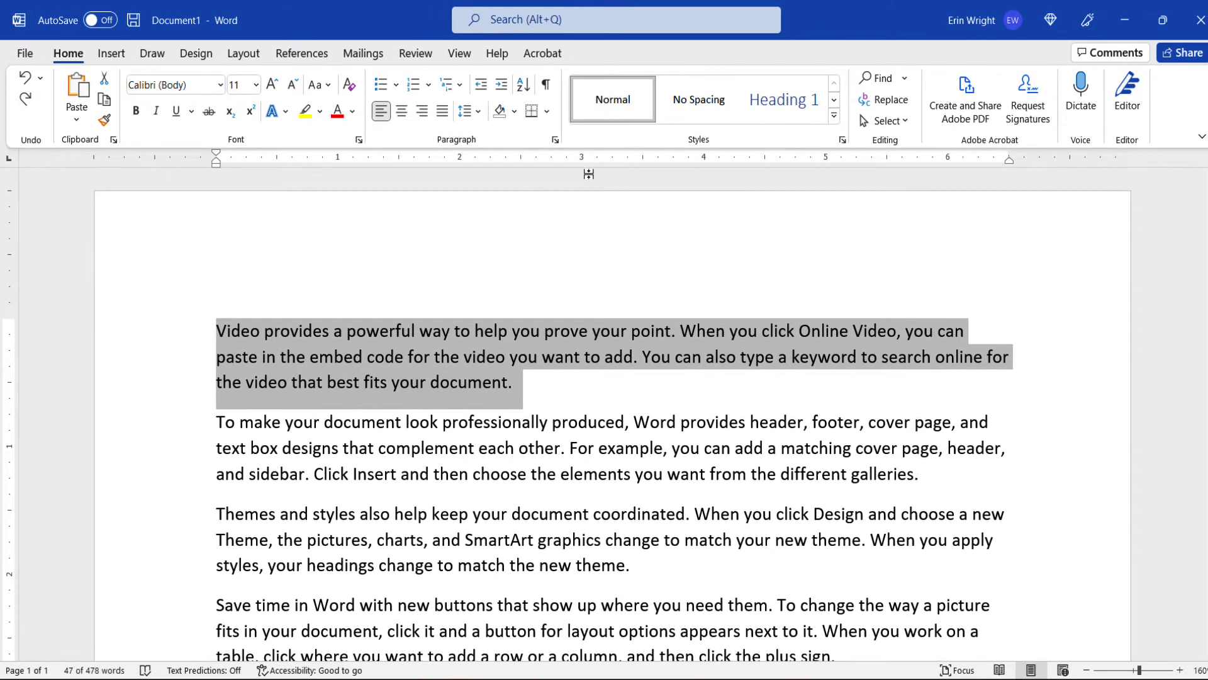
pyautogui.click(546, 112)
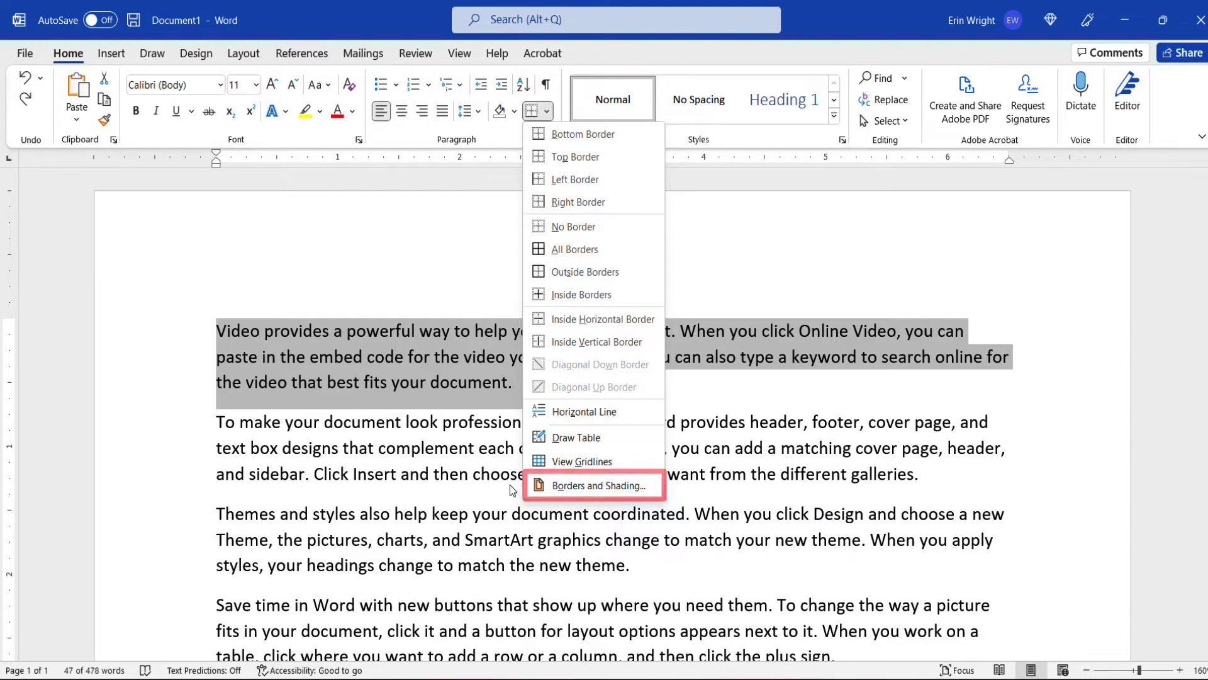
# Open Borders and Shading from the Borders menu and choose the Box setting.
pyautogui.click(574, 485)
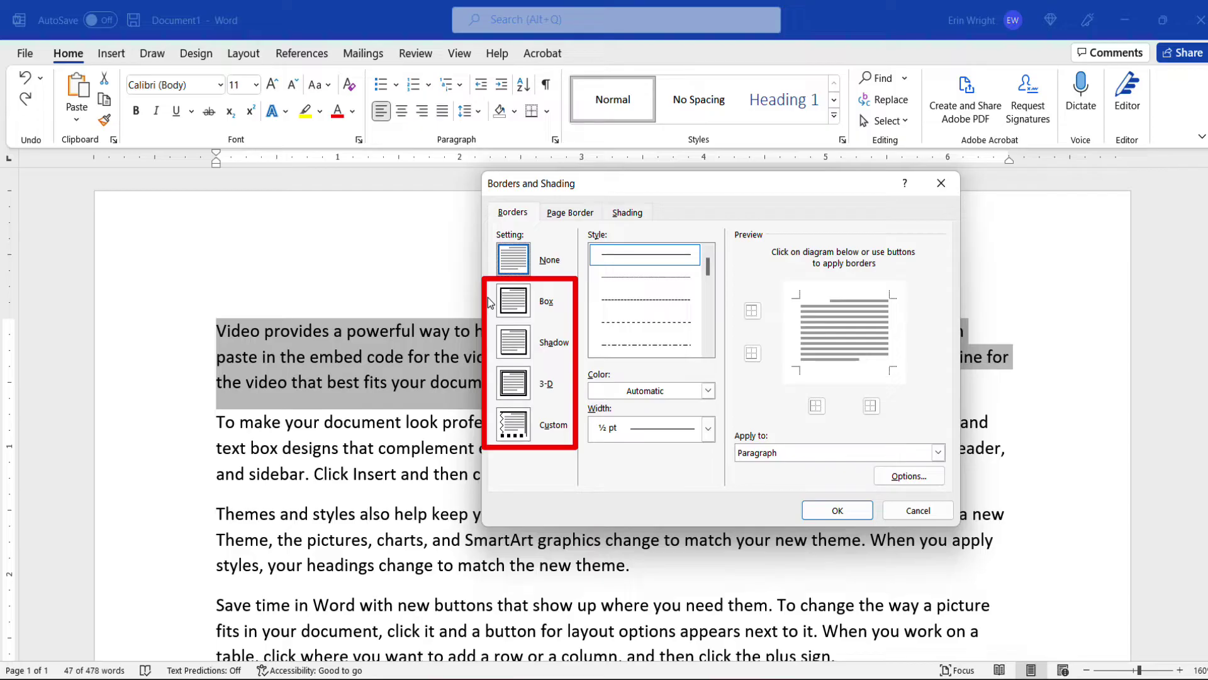
pyautogui.click(511, 301)
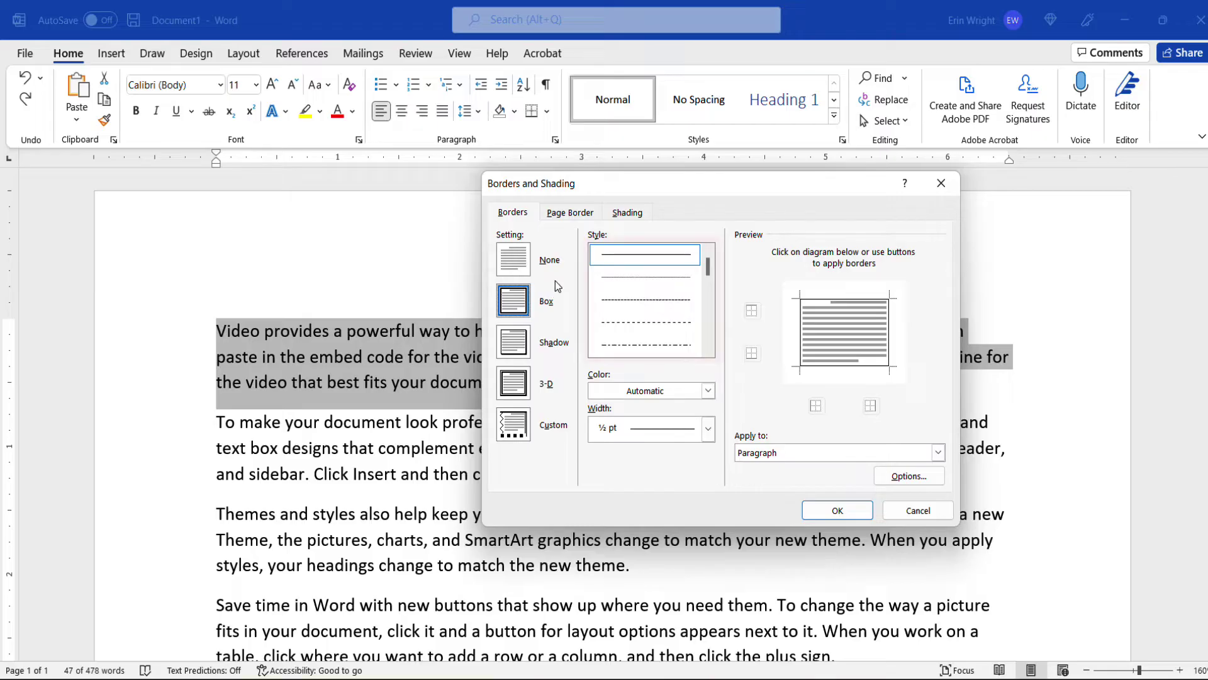
pyautogui.moveTo(710, 267); pyautogui.dragTo(708, 303)
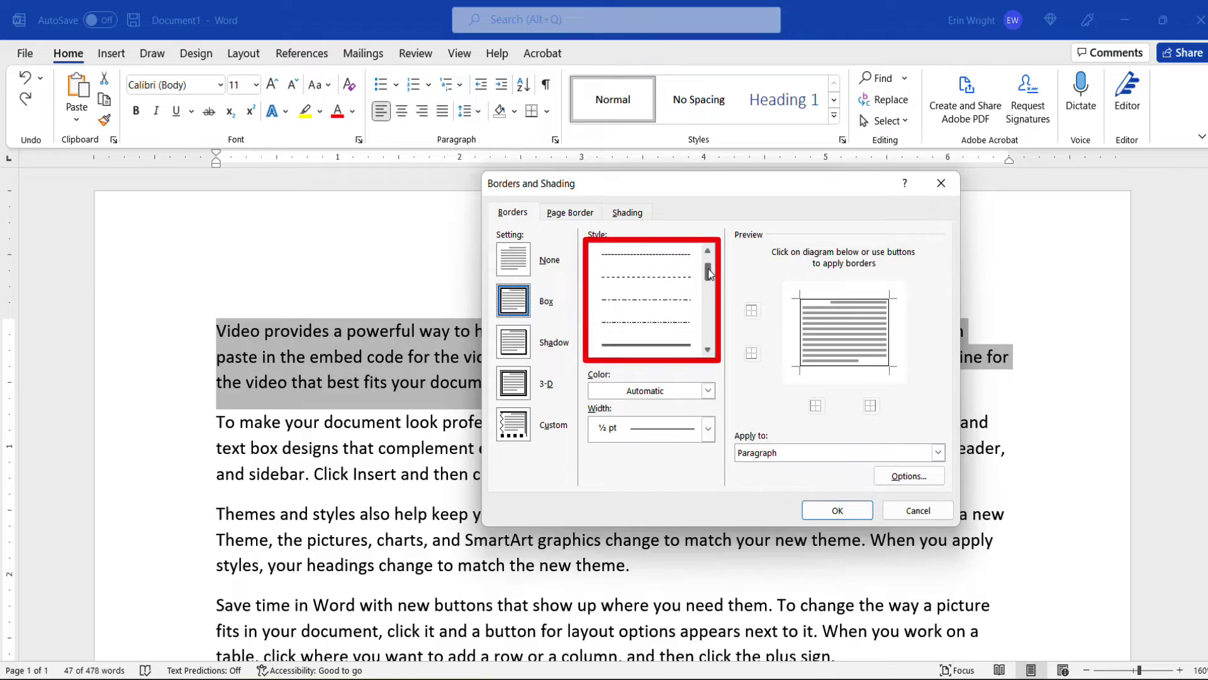
# Make the box border a navy thick-thin double line, 4½ pt wide.
pyautogui.click(660, 344)
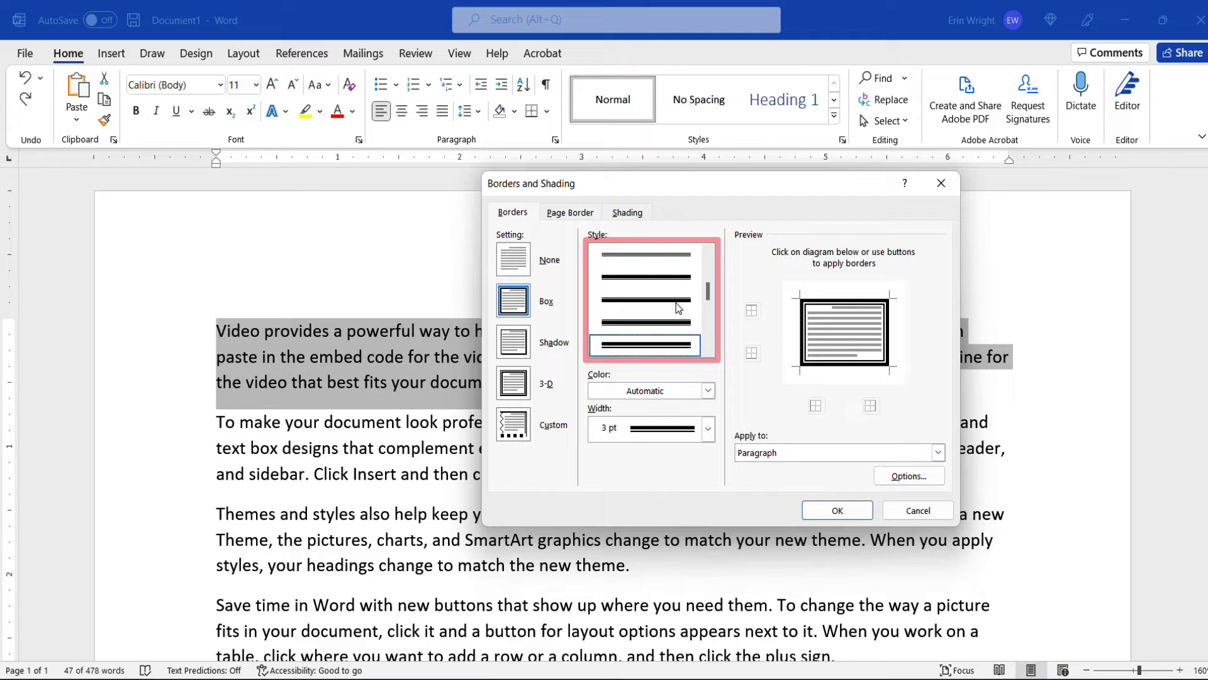
pyautogui.click(707, 390)
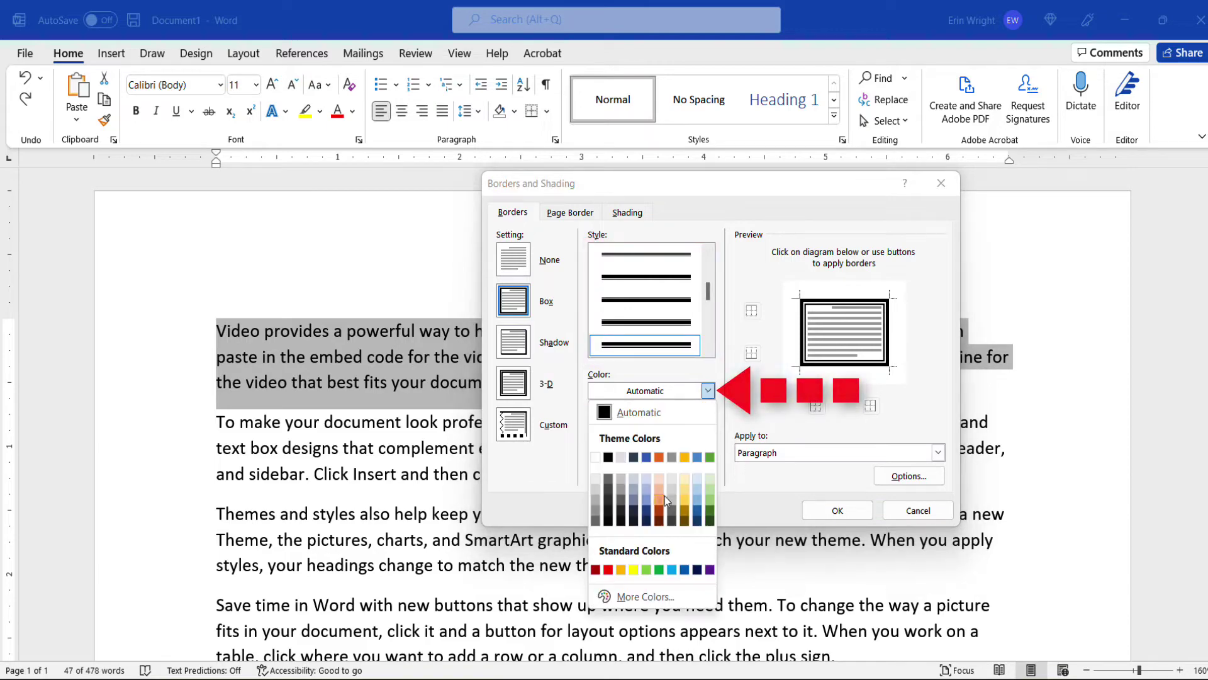
pyautogui.click(646, 517)
pyautogui.click(709, 429)
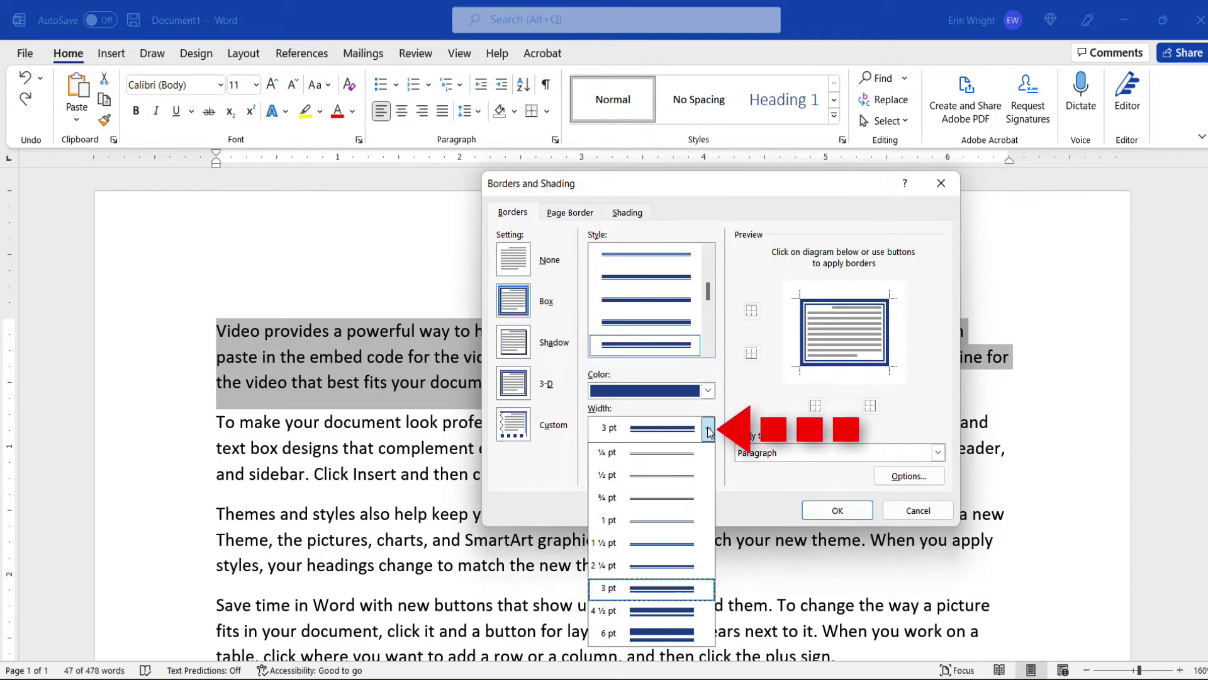
pyautogui.click(672, 613)
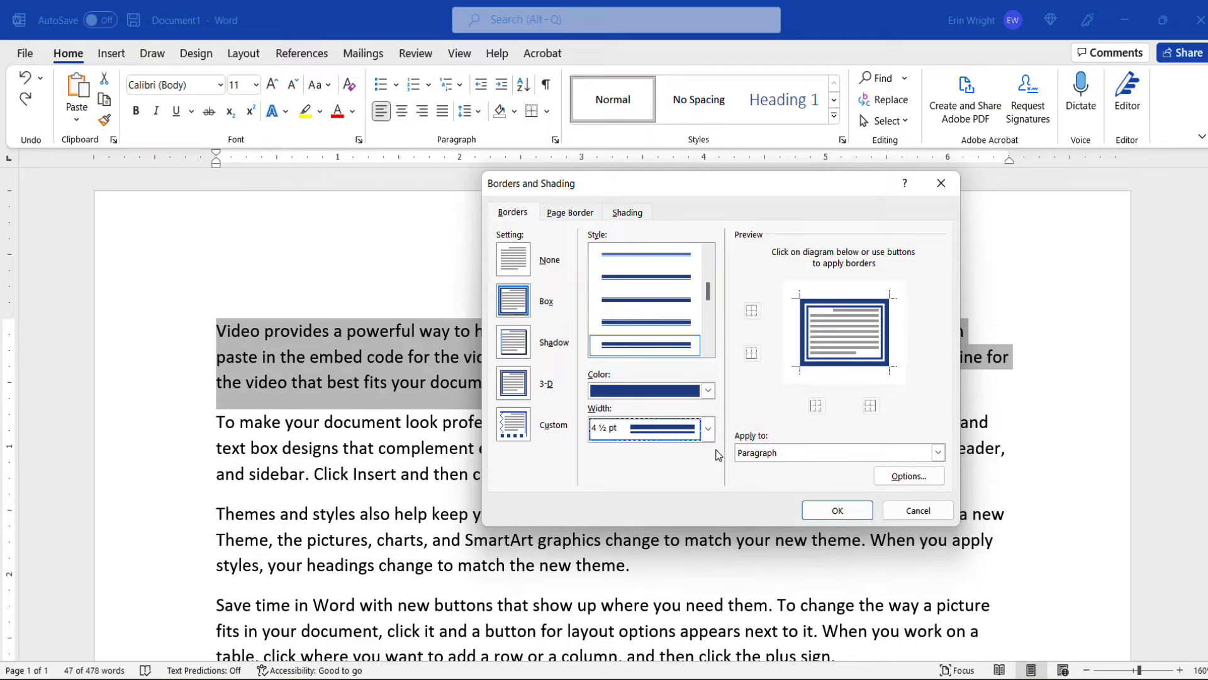
# Turn the top, bottom, left and right sides off and back on, then open border Options.
pyautogui.click(752, 312)
pyautogui.click(752, 353)
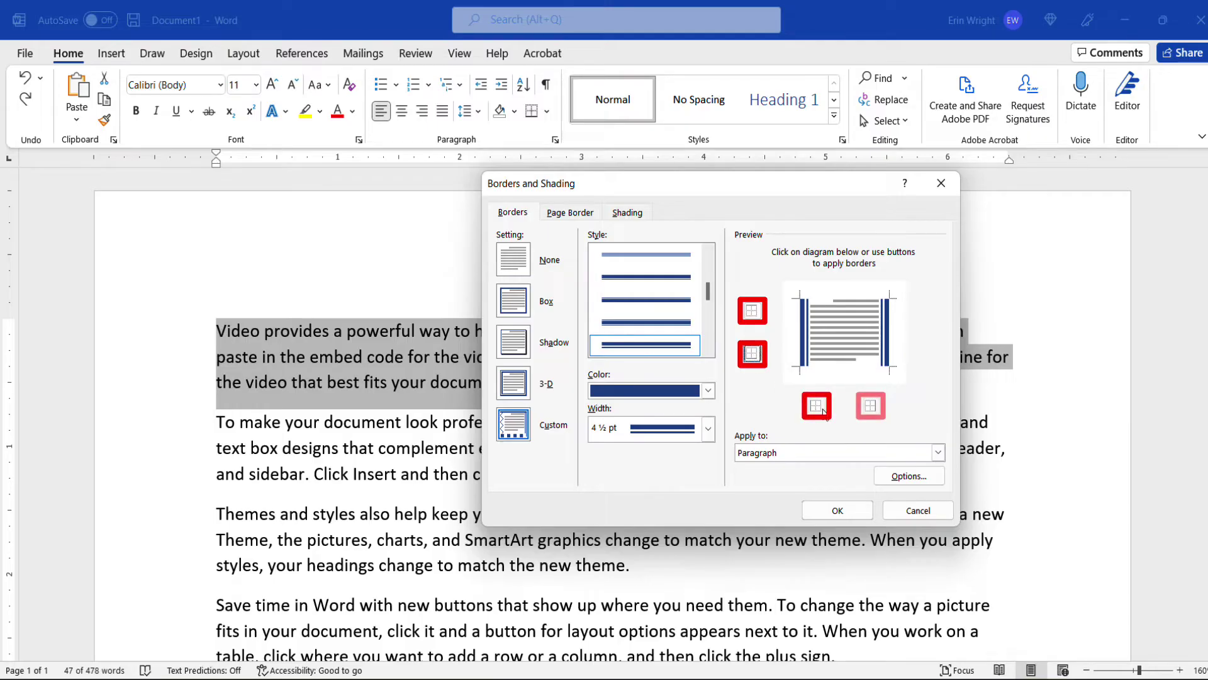
pyautogui.click(815, 406)
pyautogui.click(869, 408)
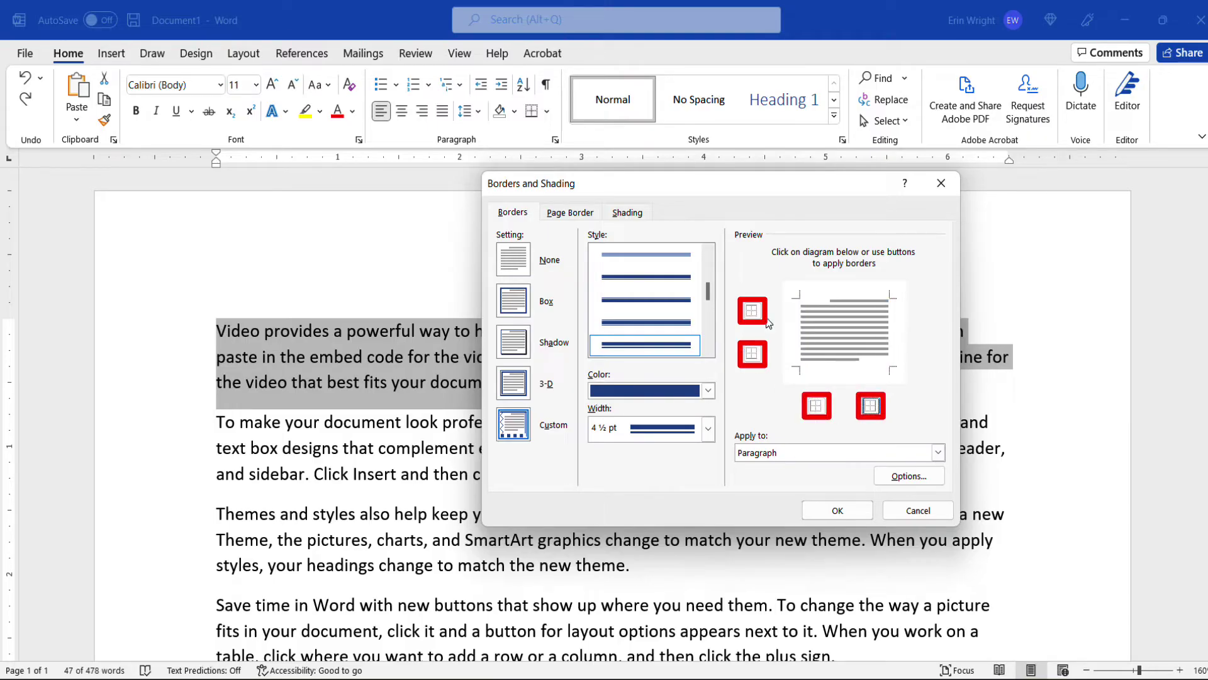
pyautogui.click(752, 312)
pyautogui.click(752, 355)
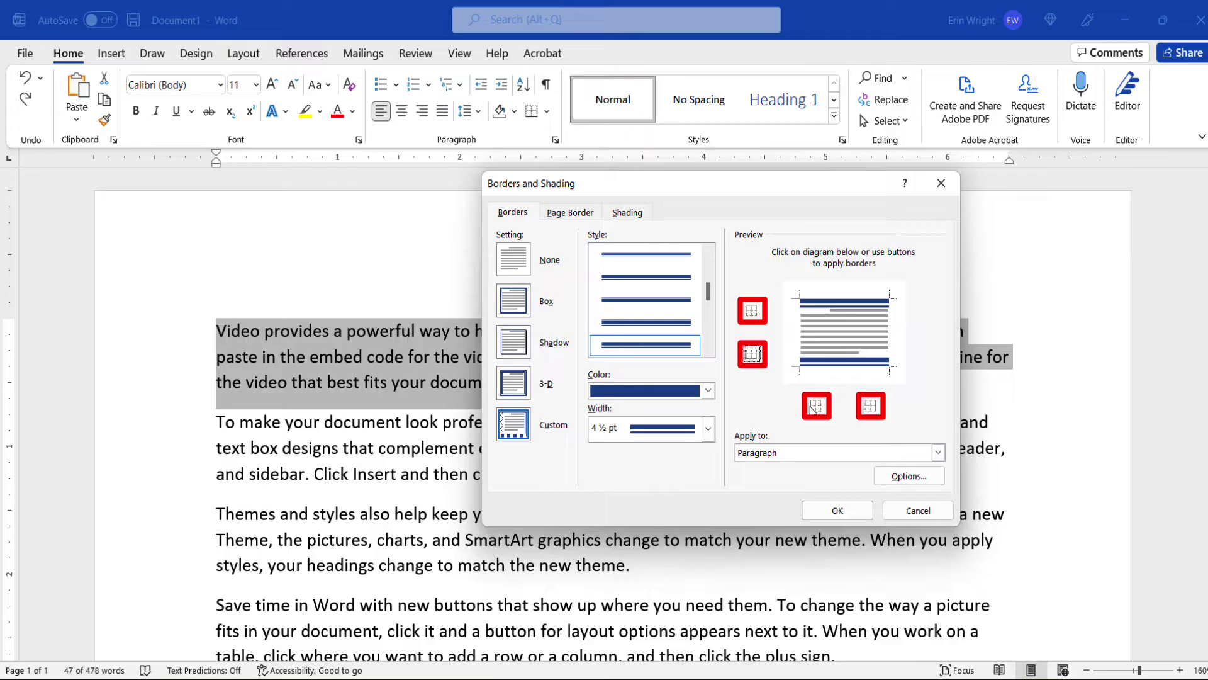
pyautogui.click(816, 406)
pyautogui.click(869, 406)
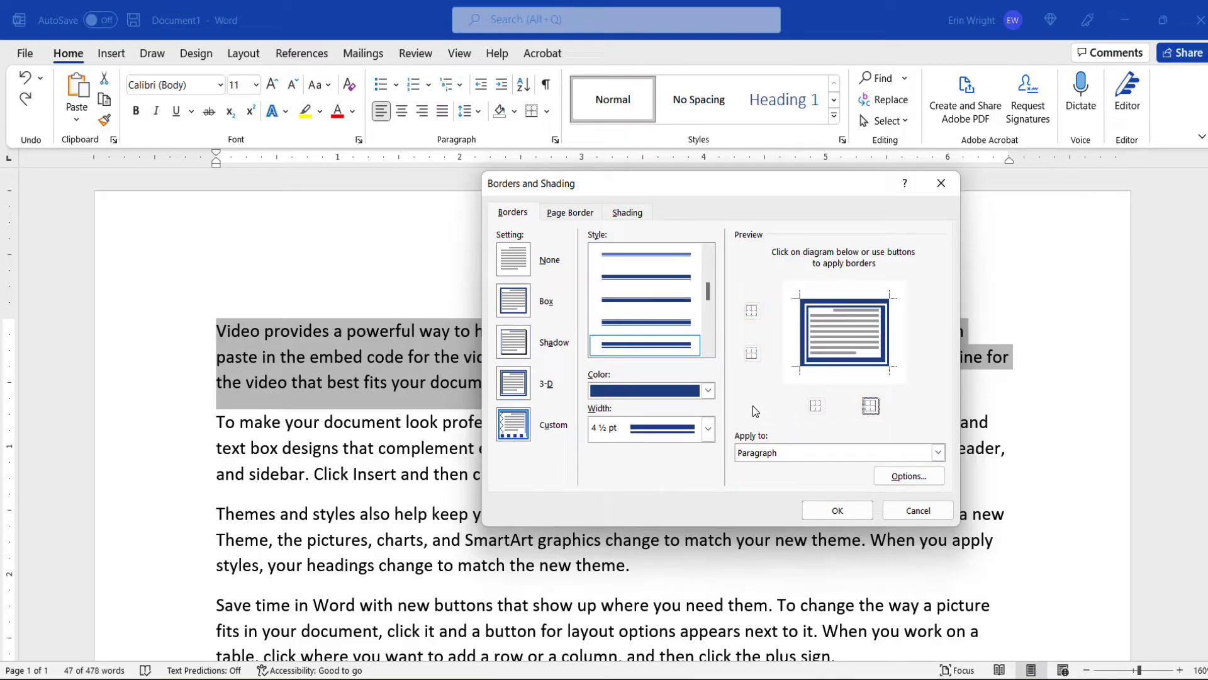
pyautogui.click(909, 476)
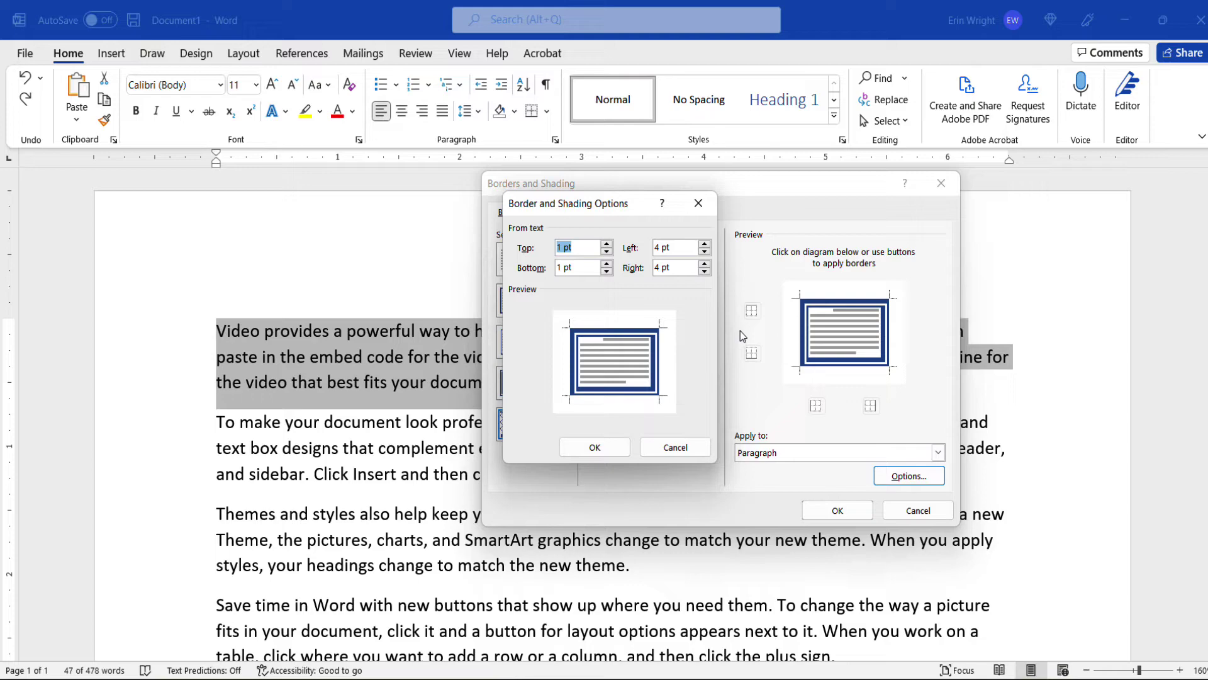
# Close the Border and Shading Options dialog showing the distance-from-text settings.
pyautogui.click(699, 203)
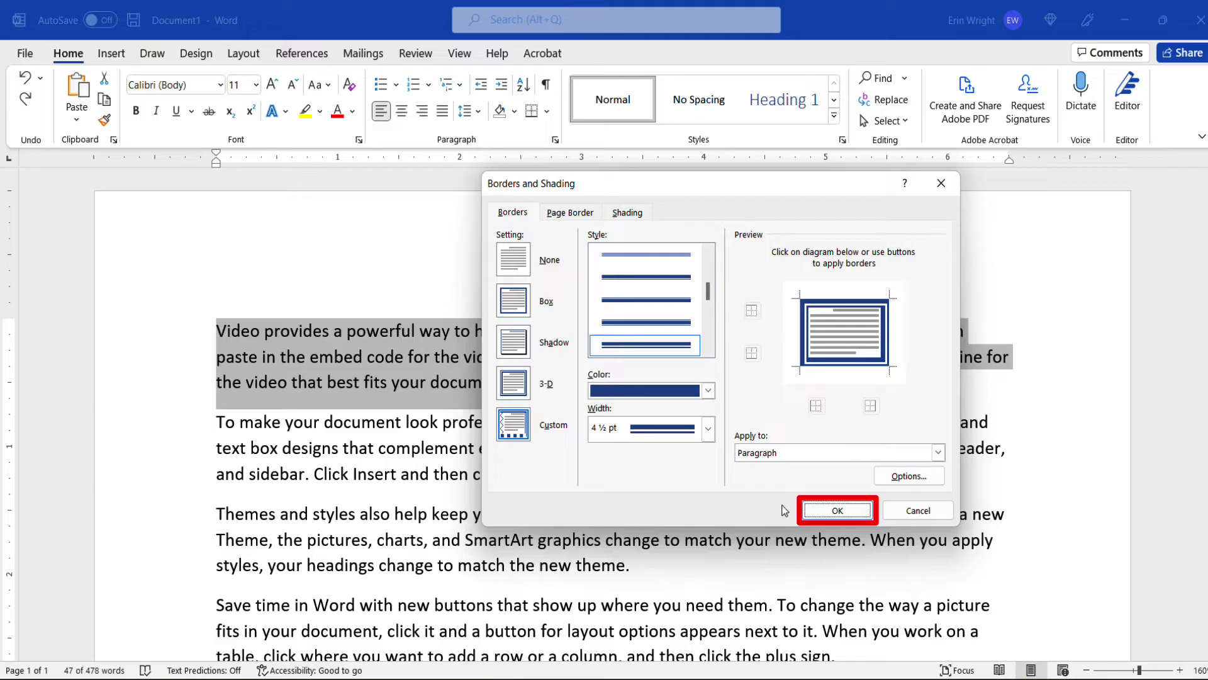
pyautogui.click(820, 510)
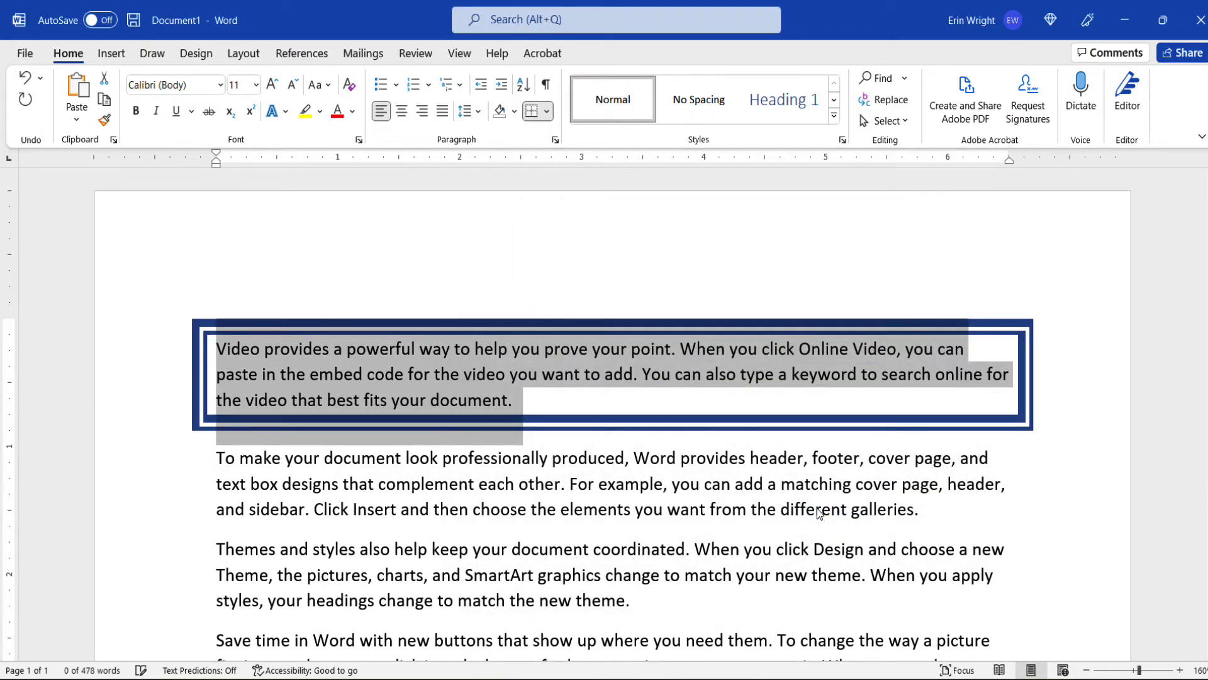
pyautogui.click(720, 483)
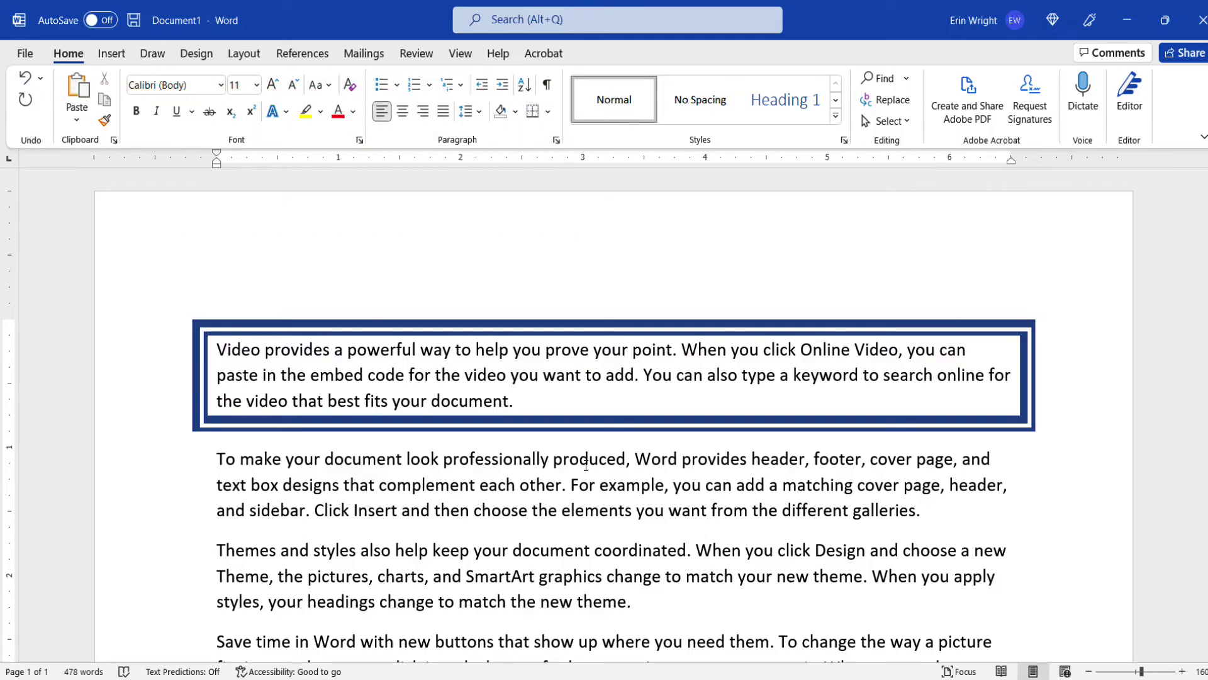
pyautogui.click(215, 345)
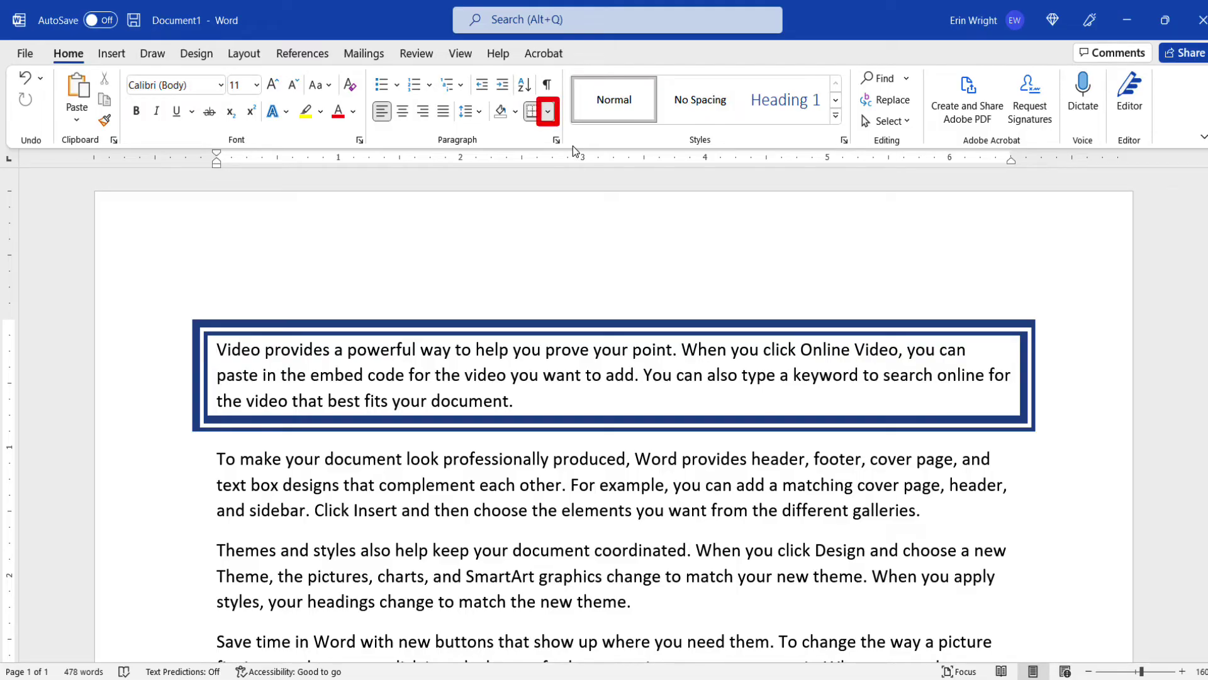
# Choose No Border from the Borders drop-down to strip the first paragraph's border.
pyautogui.click(547, 112)
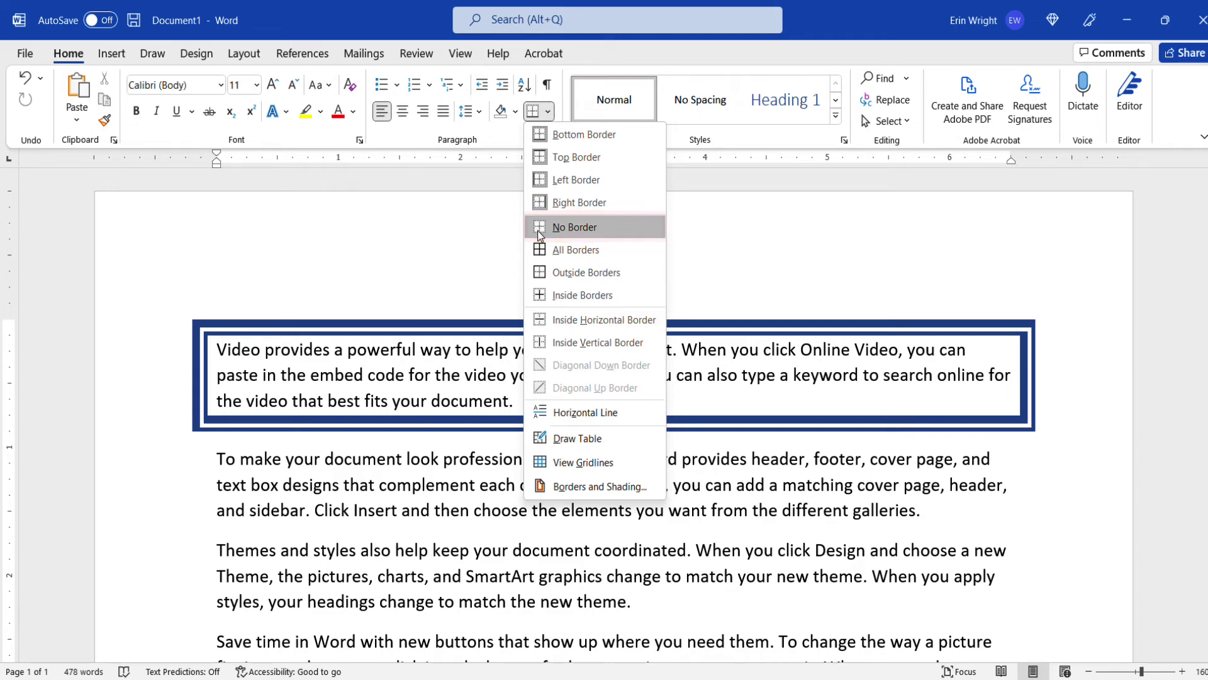
pyautogui.click(529, 230)
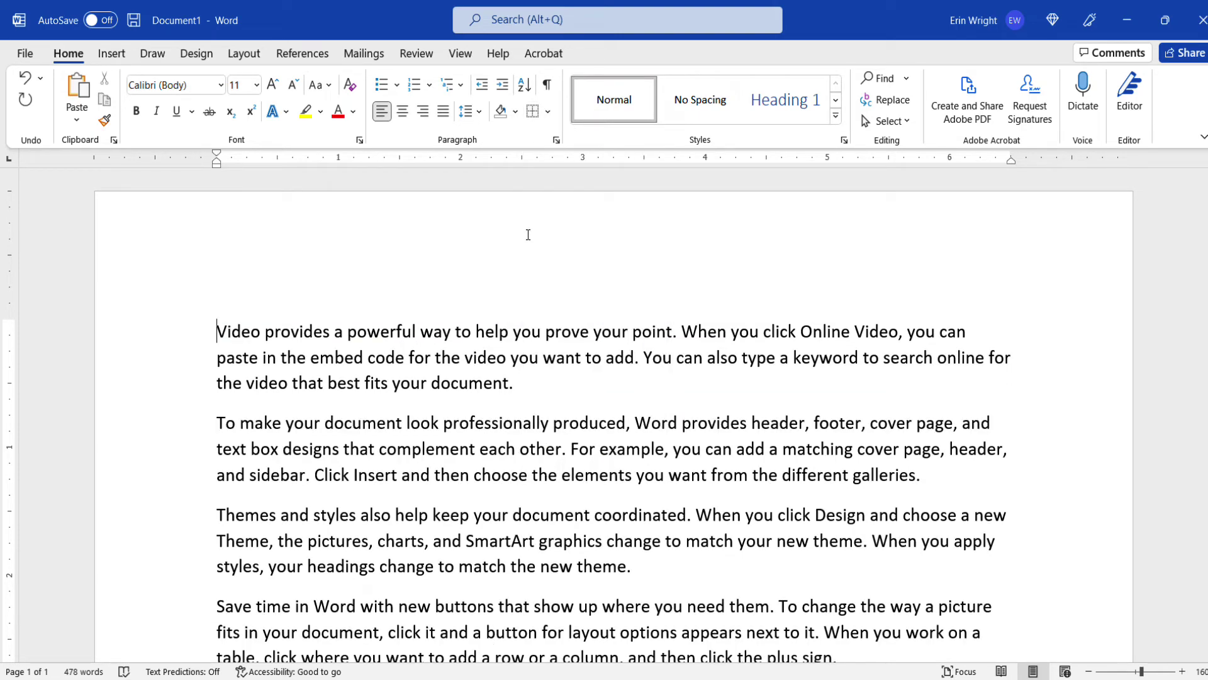